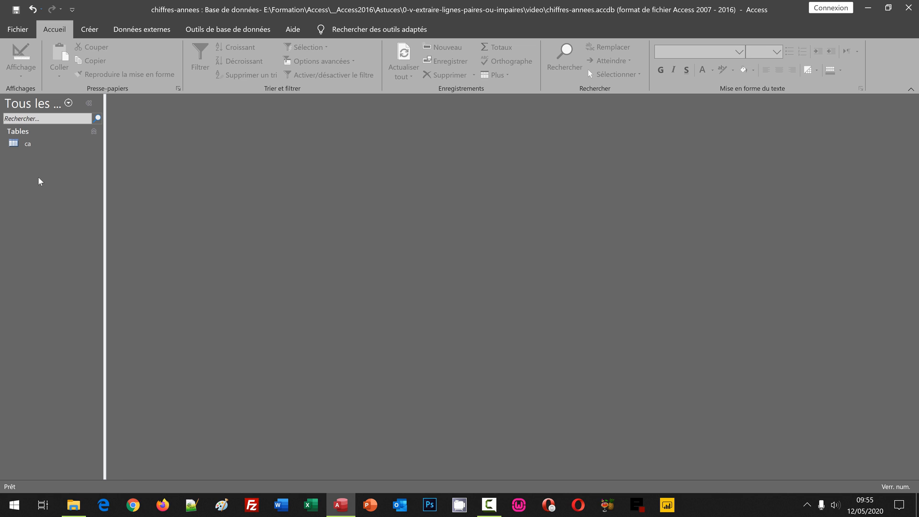
# Open the ca table to examine its Année column, and close the table.
pyautogui.click(28, 143)
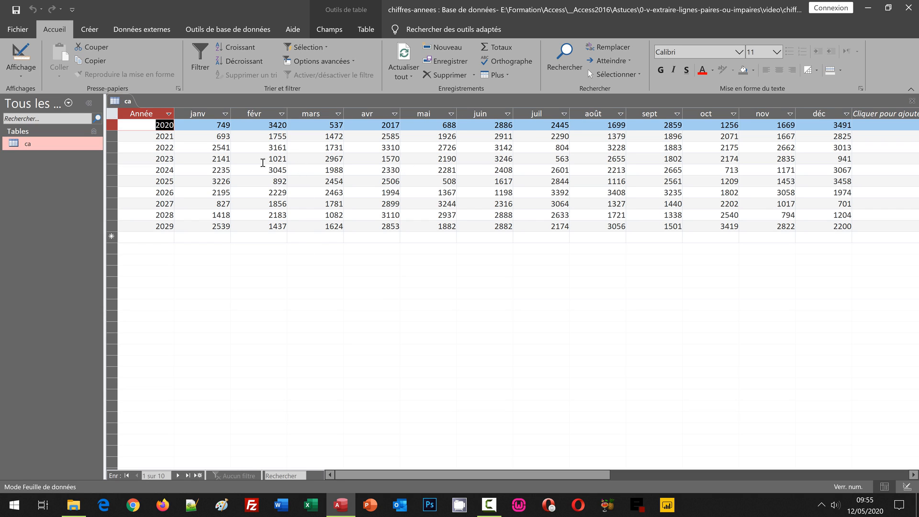
pyautogui.click(162, 115)
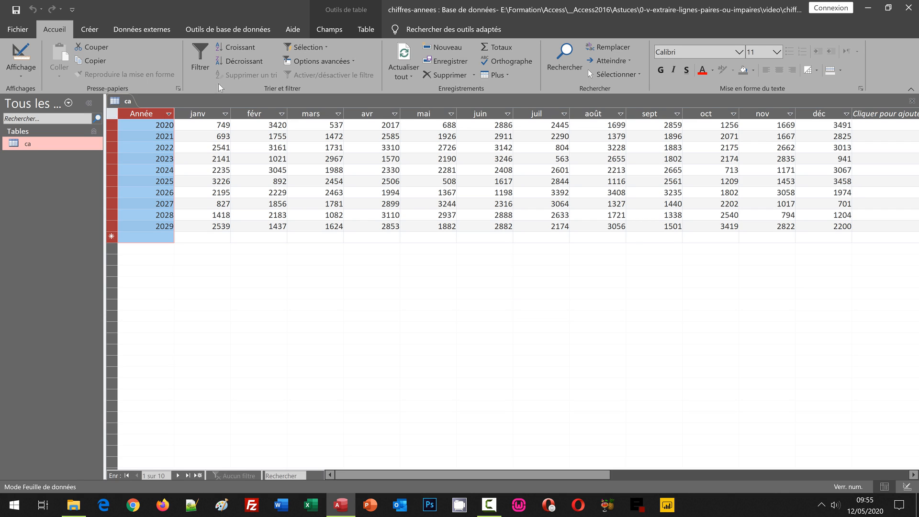
pyautogui.click(911, 100)
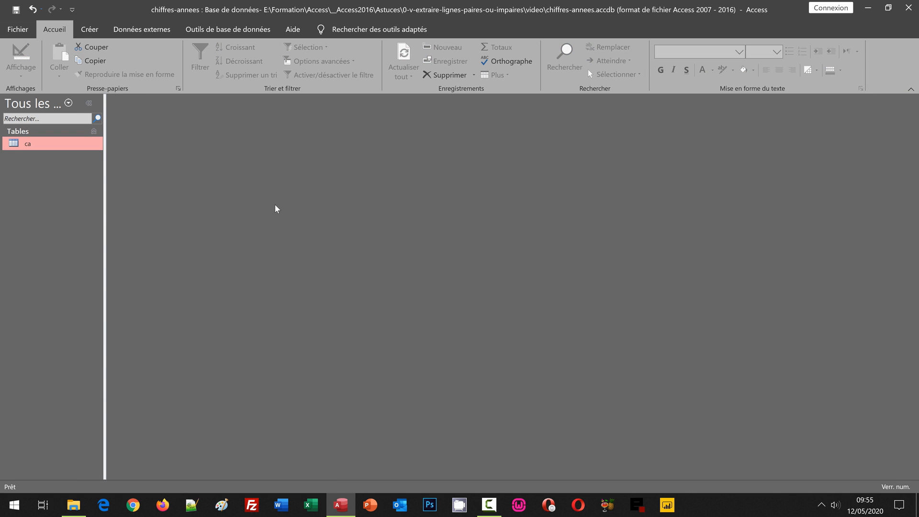
# Create a new query in design view based on the ca table, and move its field list lower in the design area.
pyautogui.click(90, 37)
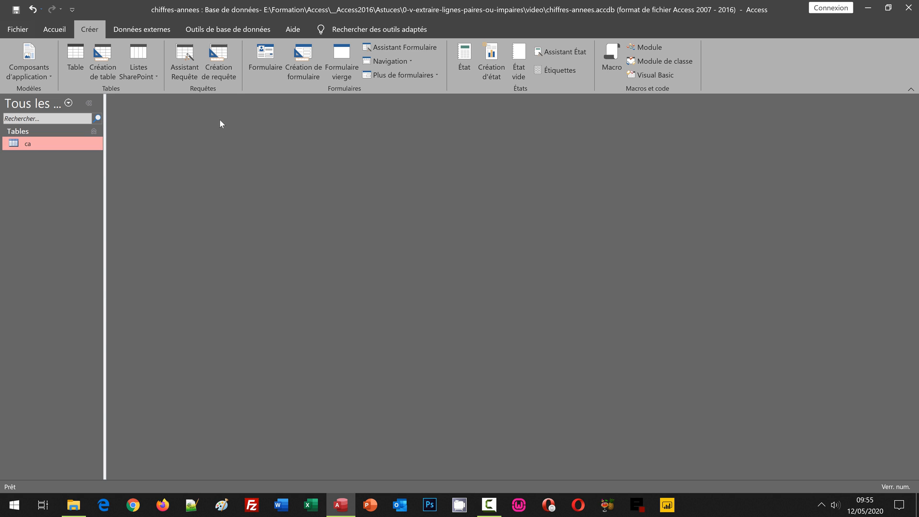
pyautogui.click(216, 61)
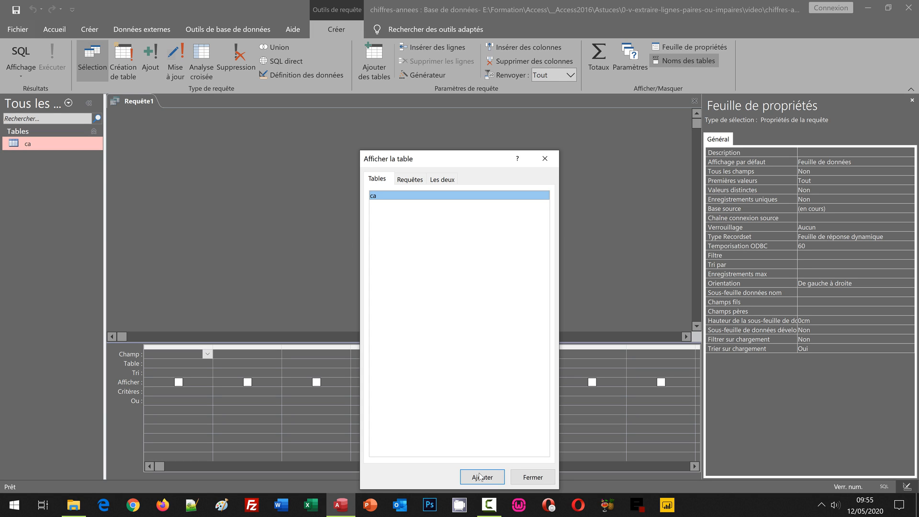
pyautogui.click(478, 477)
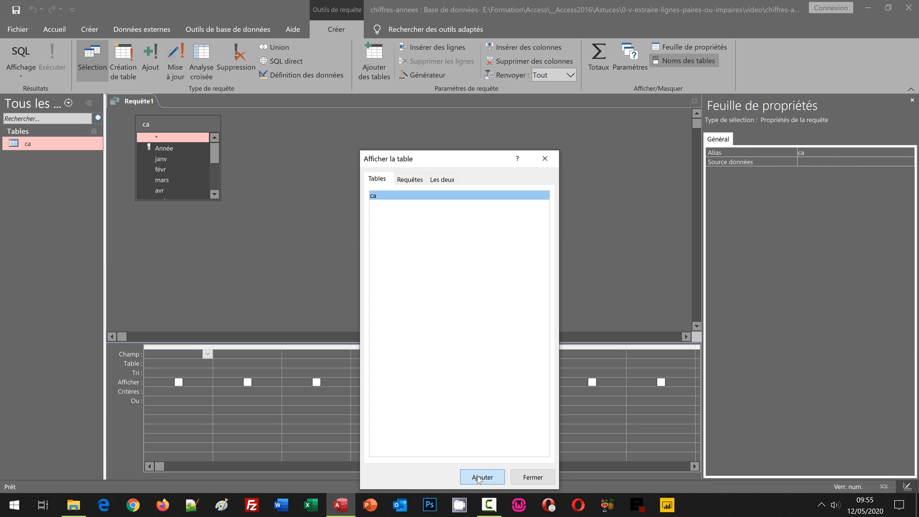
pyautogui.click(532, 477)
pyautogui.moveTo(174, 120); pyautogui.dragTo(194, 222)
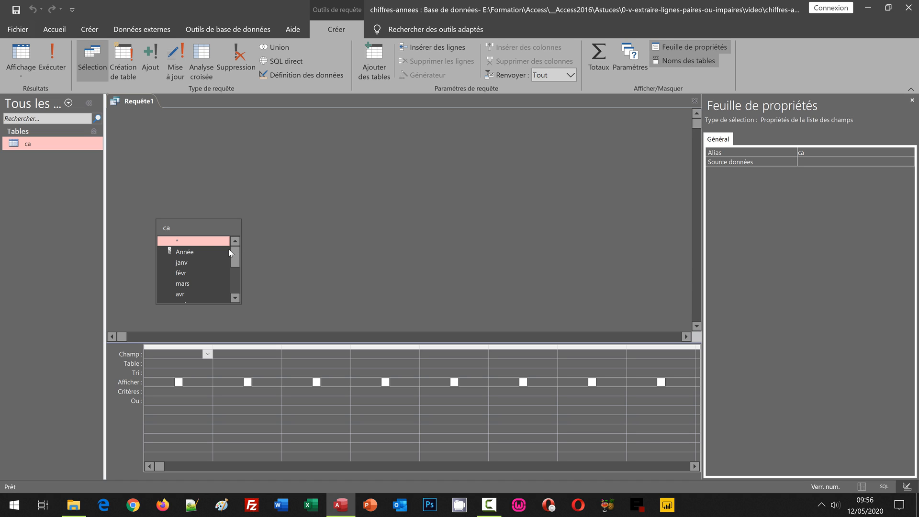
# Add all fields of the ca table (ca.*) to the query grid and widen the second grid column.
pyautogui.click(177, 242)
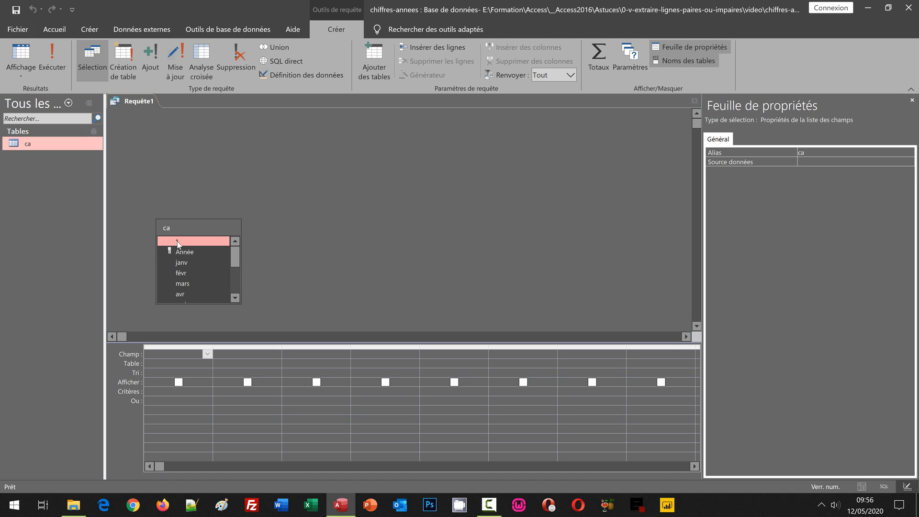
pyautogui.doubleClick(178, 242)
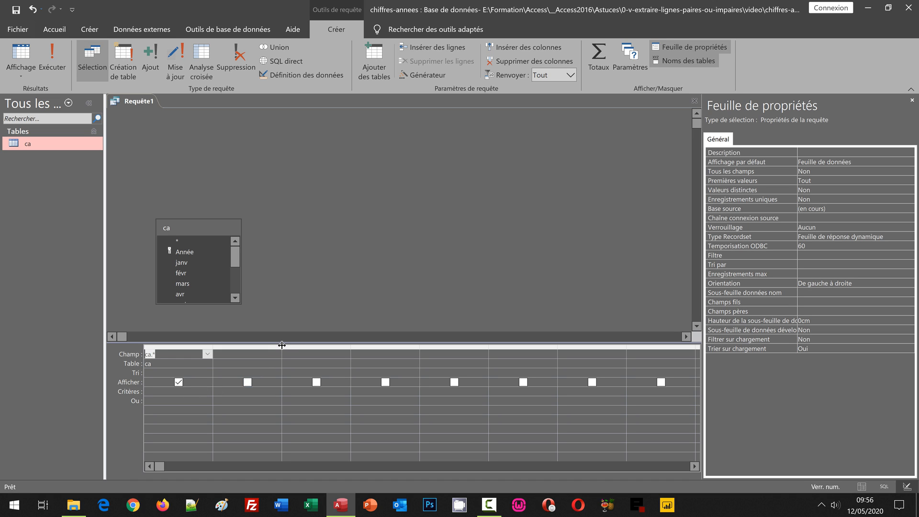
pyautogui.moveTo(344, 345); pyautogui.dragTo(430, 362)
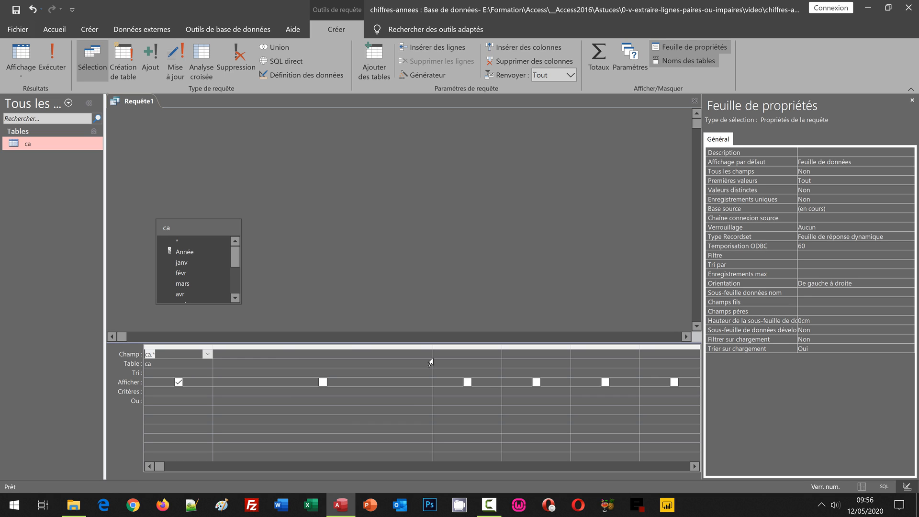
# Save the query under the name r_UnSurDeux.
pyautogui.hotkey('ctrl', 's')
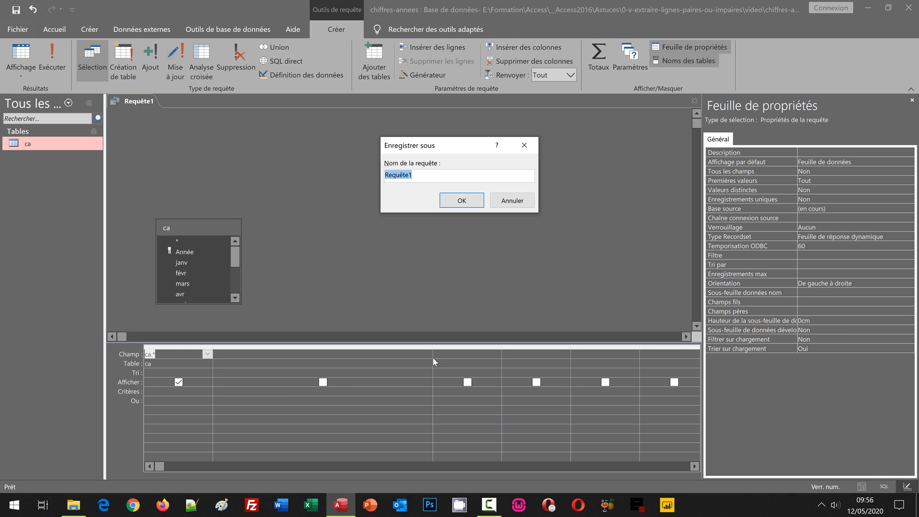
pyautogui.write('r_UnDe')
pyautogui.press('BackSpace')
pyautogui.press('BackSpace')
pyautogui.write('SurDEux')
pyautogui.press('BackSpace')
pyautogui.press('BackSpace')
pyautogui.press('BackSpace')
pyautogui.write('eux')
pyautogui.press('Return')
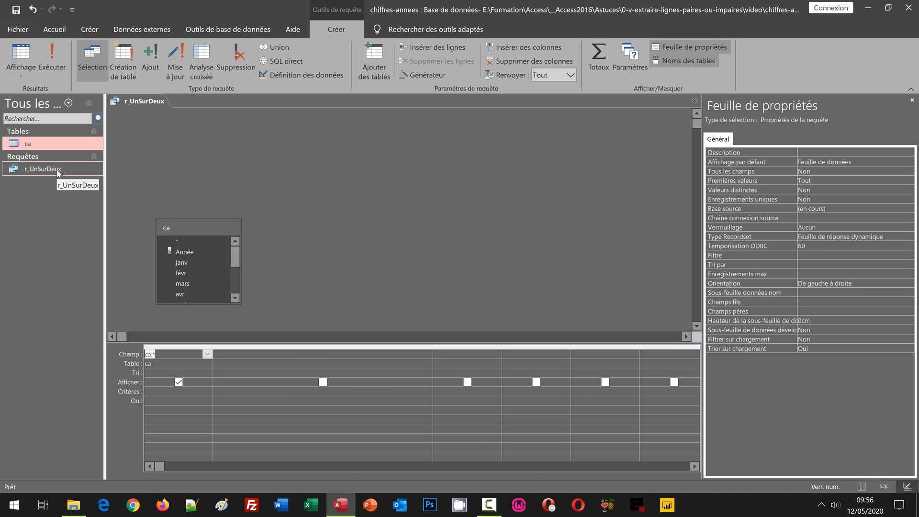
# Add the calculated field "1sur2: [Année] Mod 2" in the second column of the query grid.
pyautogui.click(231, 353)
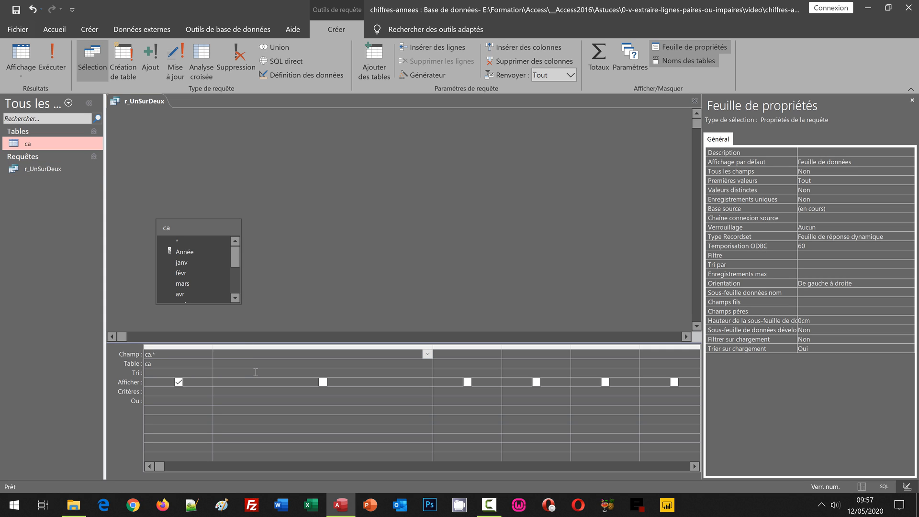
pyautogui.write('1sur2: [Ann')
pyautogui.write('ée')
pyautogui.write('Mod 2')
pyautogui.click(256, 372)
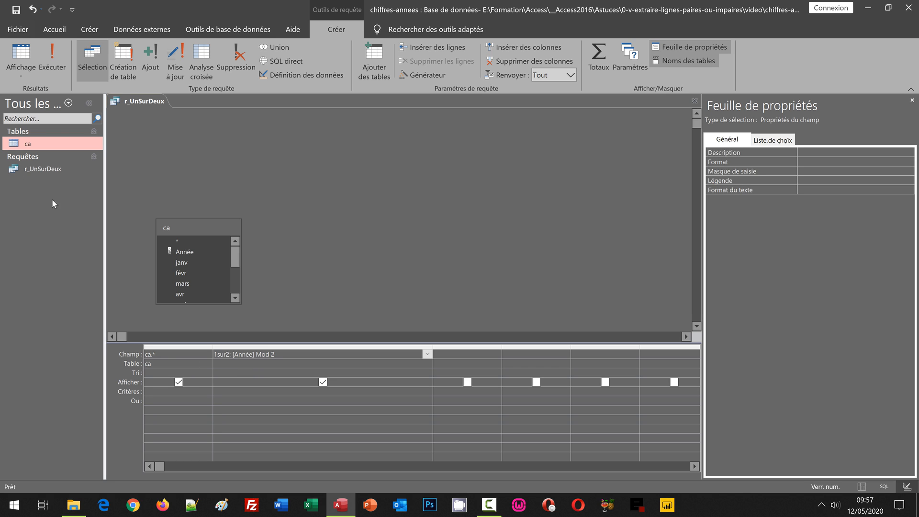
# Run the query to examine the values of the 1sur2 column, and return to design view.
pyautogui.click(54, 67)
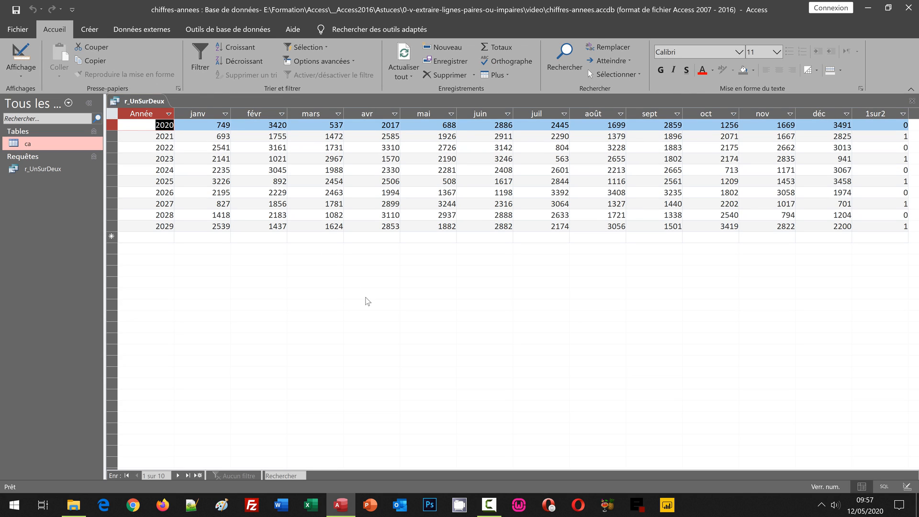
pyautogui.click(866, 115)
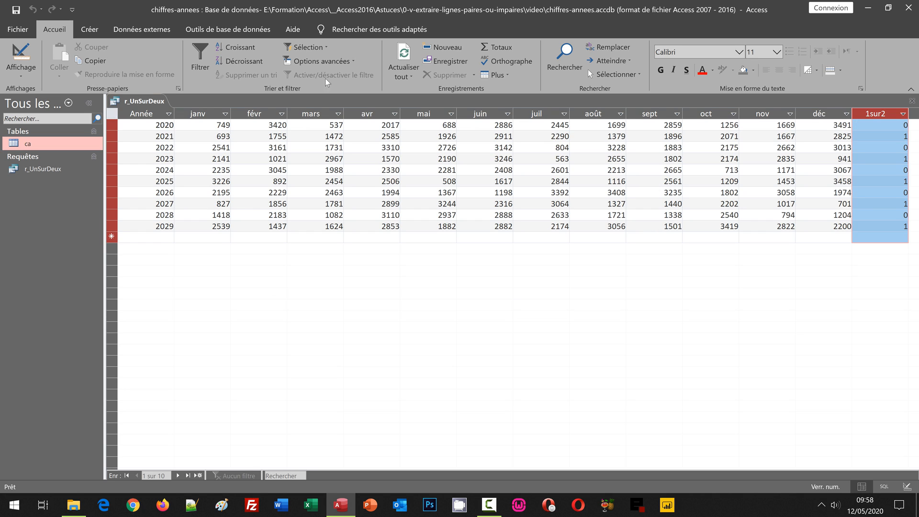
pyautogui.click(19, 56)
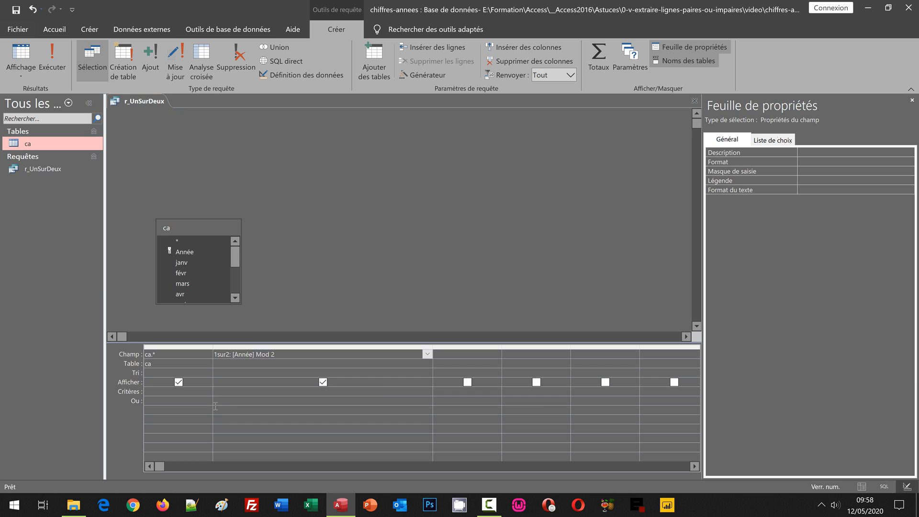
# Set the criterion of the 1sur2 field to 0, hide that field from the results, and run the query.
pyautogui.click(224, 393)
pyautogui.press('Return')
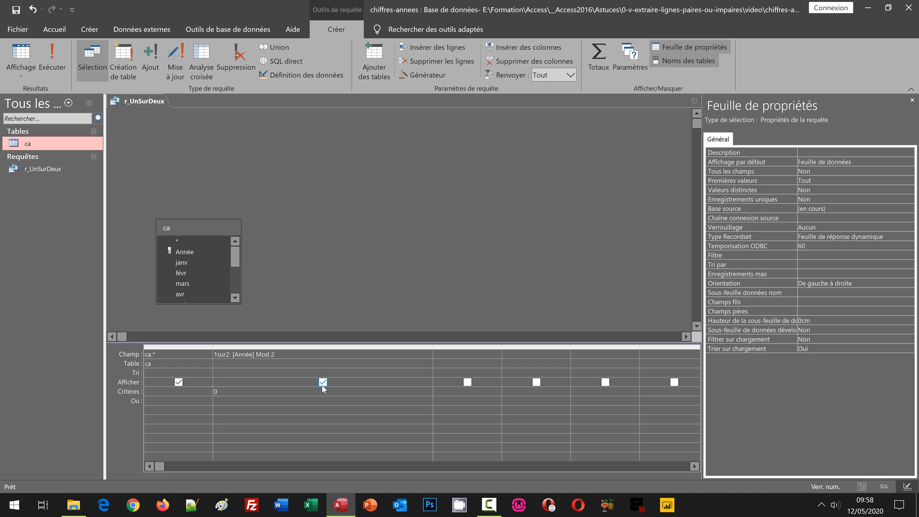
pyautogui.click(322, 382)
pyautogui.click(55, 65)
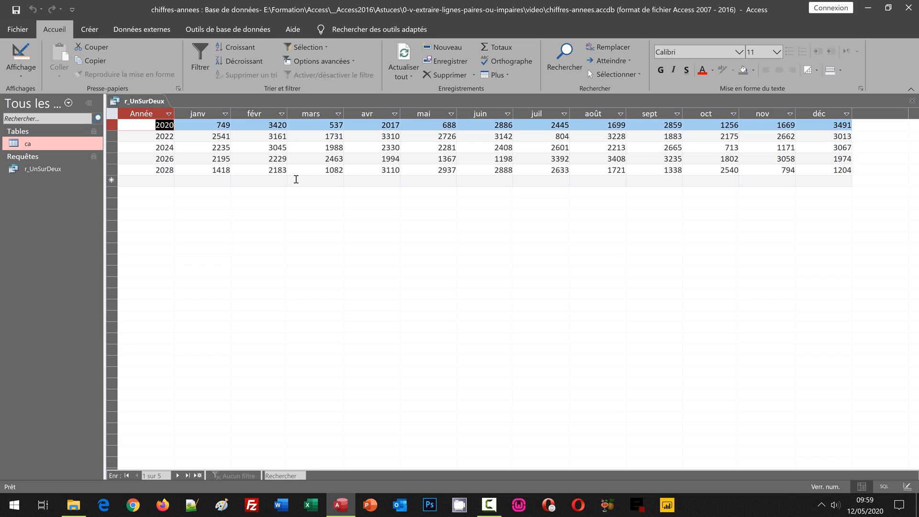